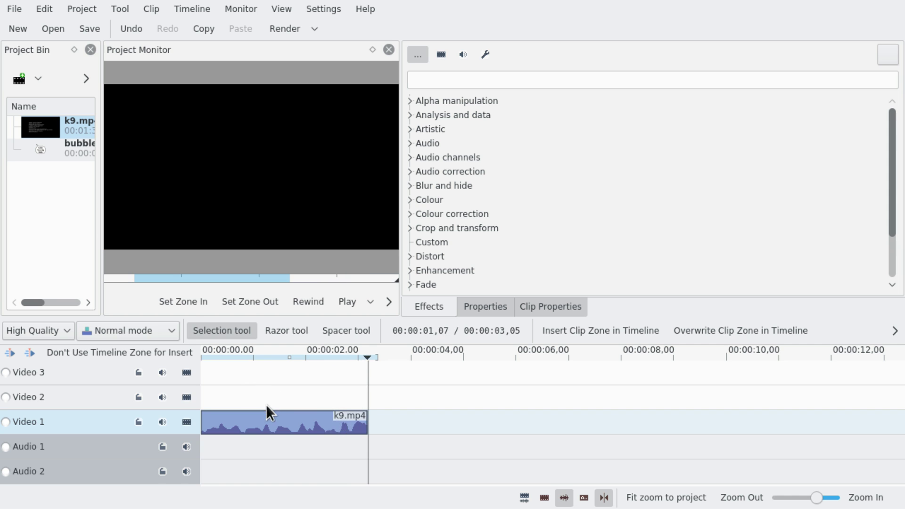
# Step: Apply Auto Mask to the k9.mp4 clip and fit its pixelated box over the dog's head
pyautogui.click(283, 419)
pyautogui.press('Home')
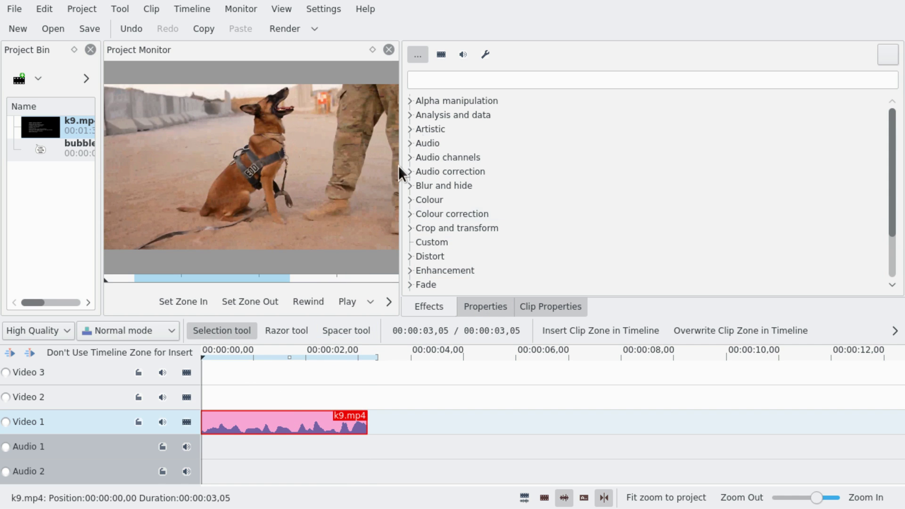
pyautogui.click(505, 76)
pyautogui.write('a')
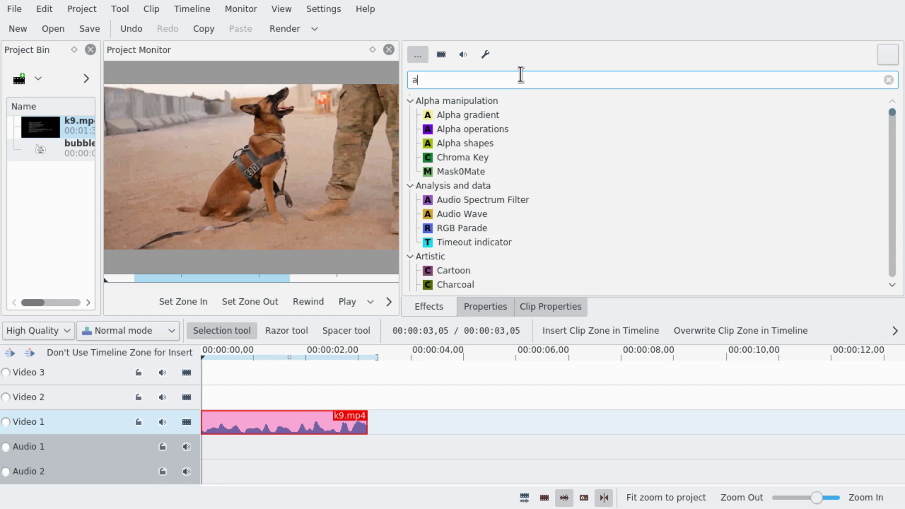
pyautogui.write('uto mask')
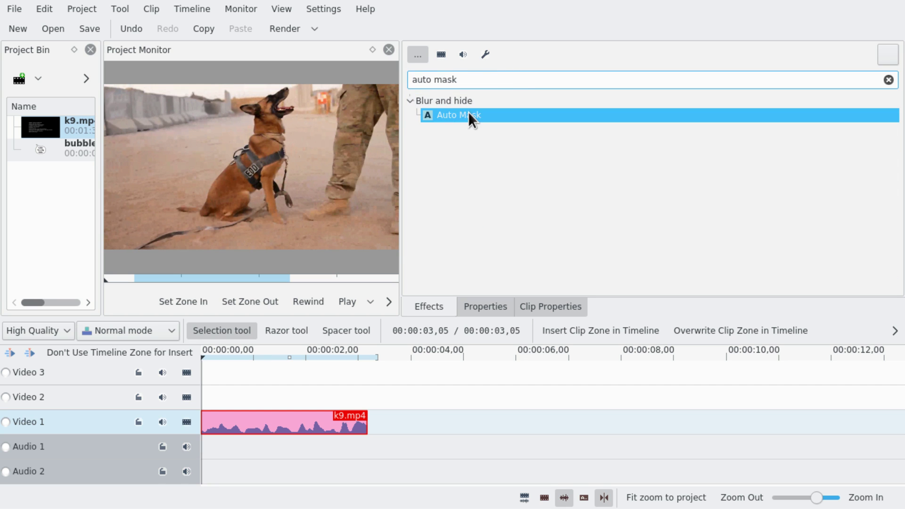
pyautogui.moveTo(468, 114); pyautogui.dragTo(230, 416)
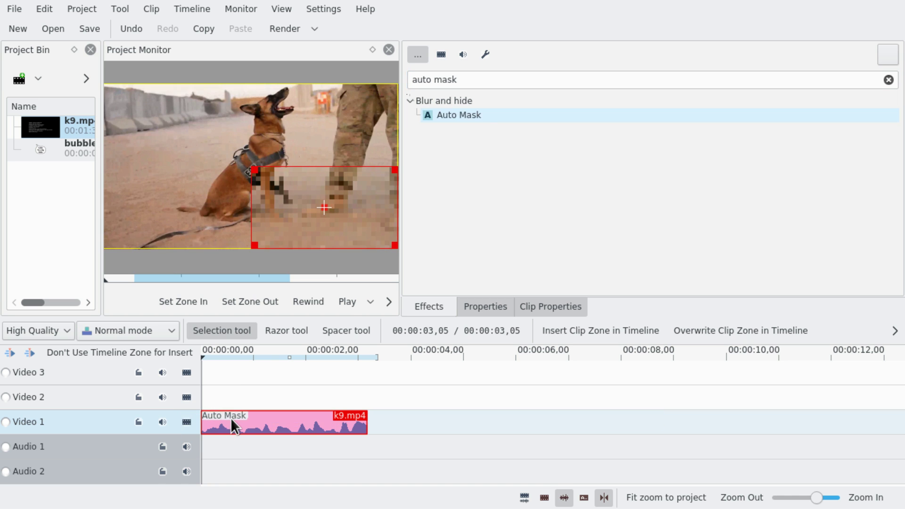
pyautogui.moveTo(323, 208); pyautogui.dragTo(215, 127)
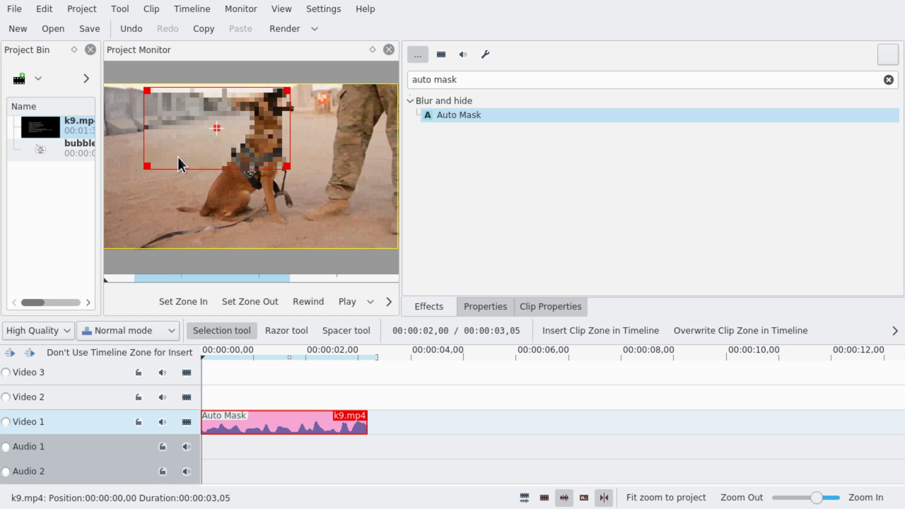
pyautogui.moveTo(150, 166); pyautogui.dragTo(269, 109)
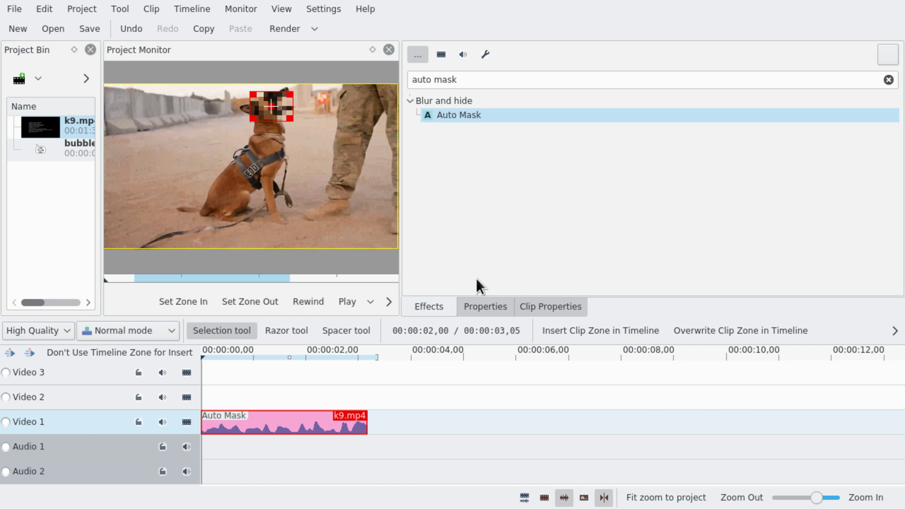
# Step: Set Auto Mask maximum x and y distances to 500, then analyse, merging with existing data
pyautogui.click(480, 309)
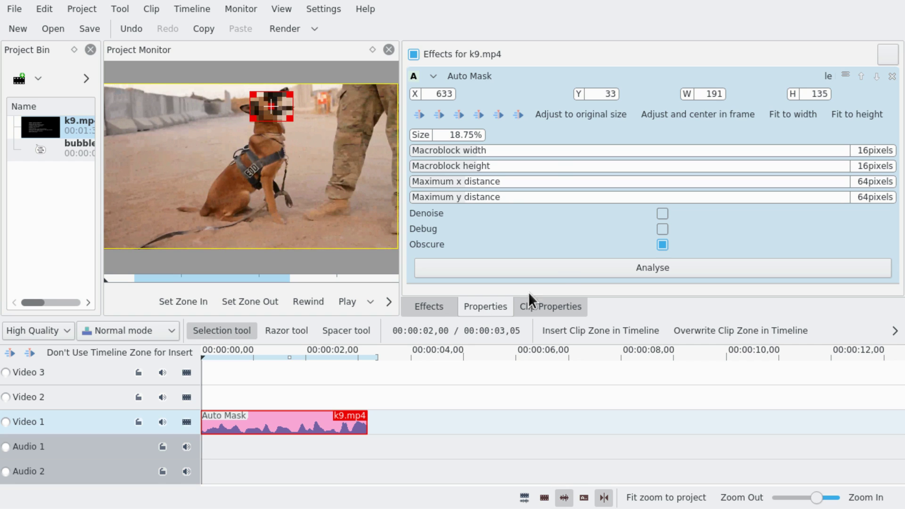
pyautogui.doubleClick(862, 183)
pyautogui.write('500')
pyautogui.press('Tab')
pyautogui.write('500')
pyautogui.press('Return')
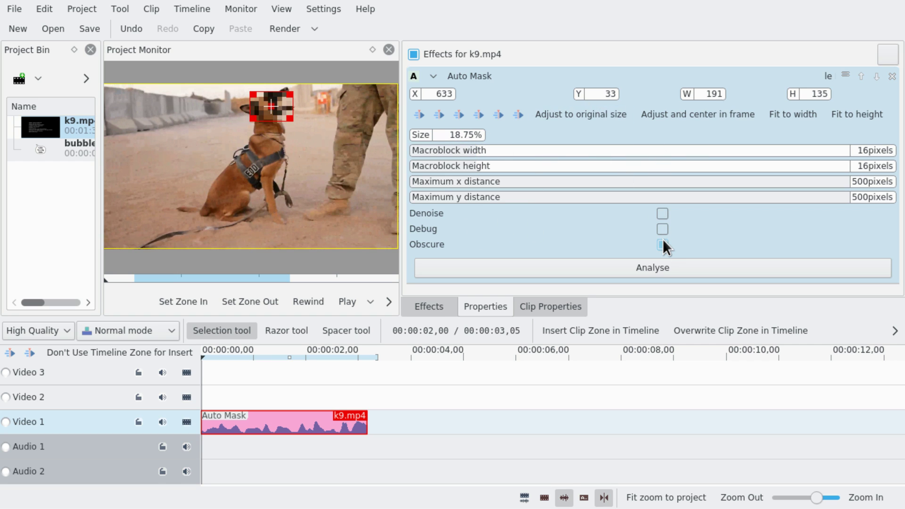
pyautogui.click(576, 267)
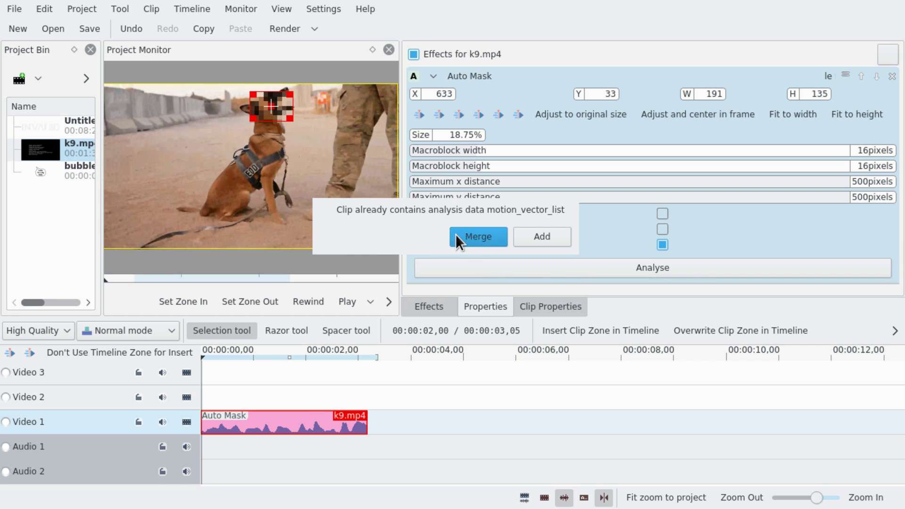
pyautogui.click(473, 233)
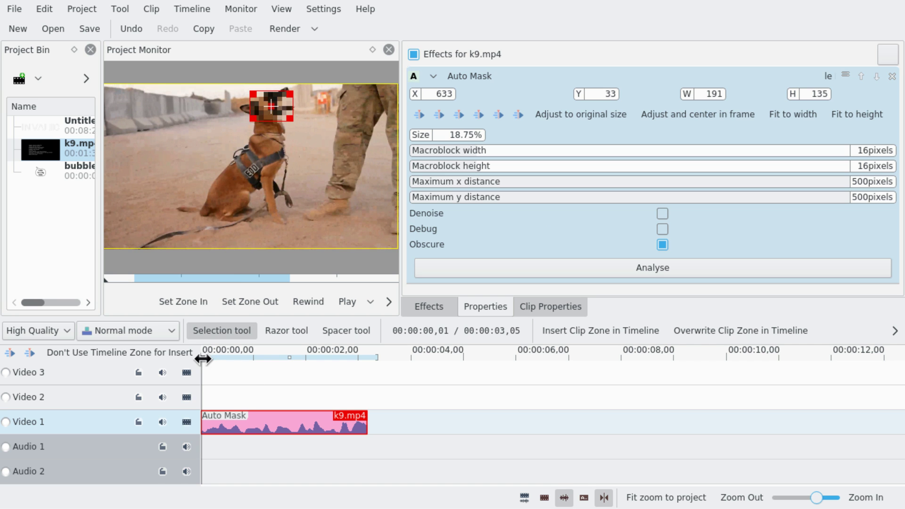
pyautogui.moveTo(204, 358); pyautogui.dragTo(182, 357)
pyautogui.press('space')
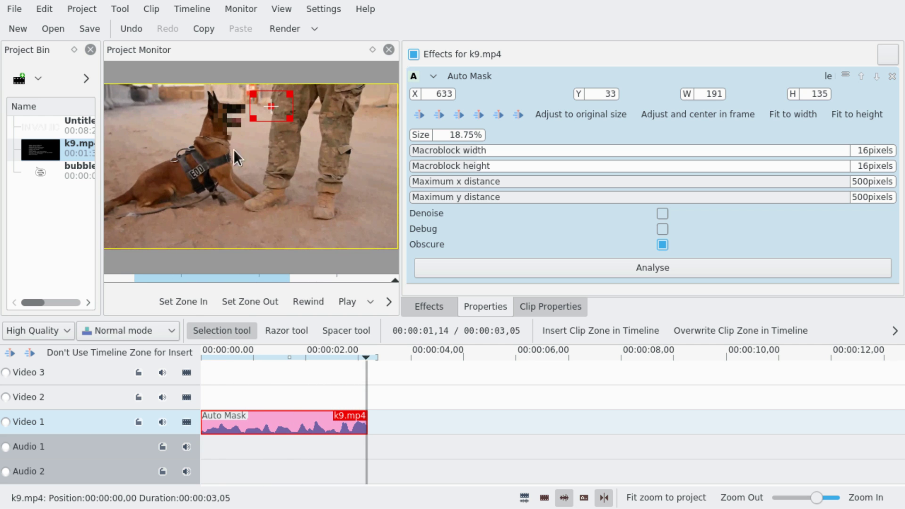
pyautogui.moveTo(232, 348); pyautogui.dragTo(164, 359)
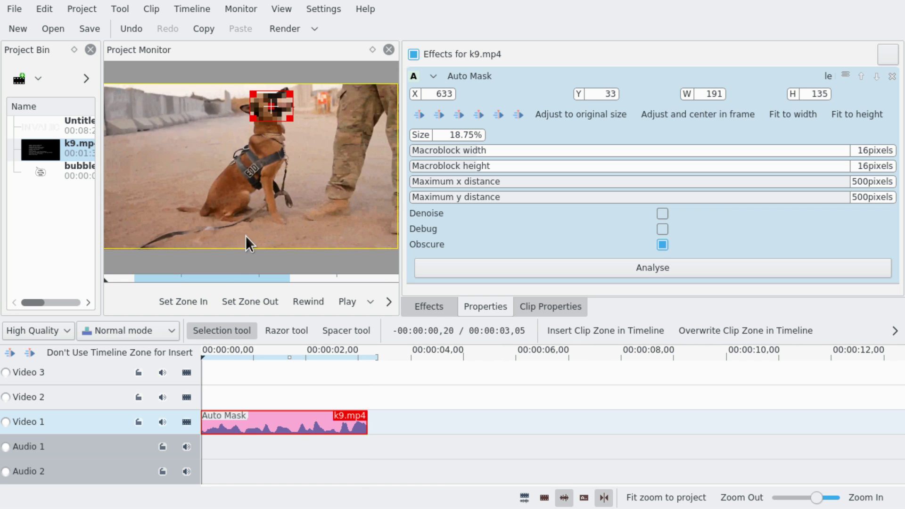
pyautogui.press('space')
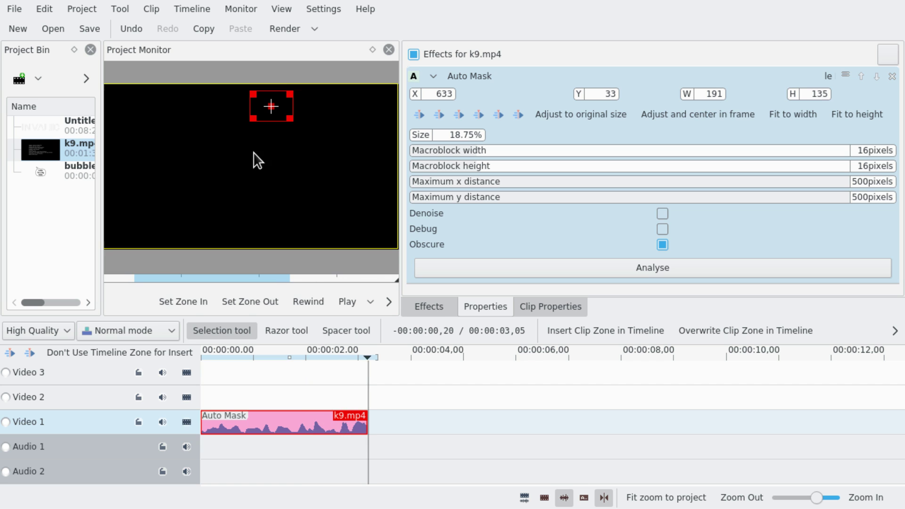
pyautogui.press('j')
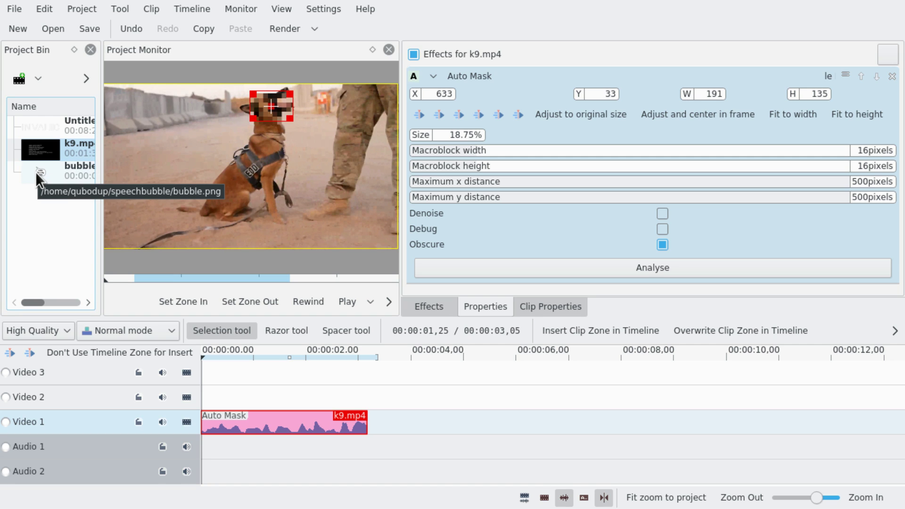
# Step: Create a new title clip from the Project Bin and insert the bubble.png image
pyautogui.click(46, 203)
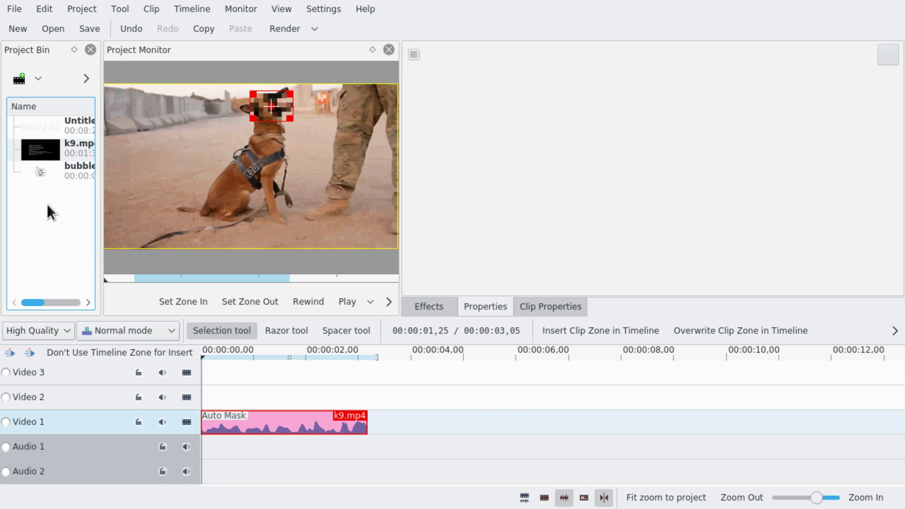
pyautogui.rightClick(47, 203)
pyautogui.click(77, 268)
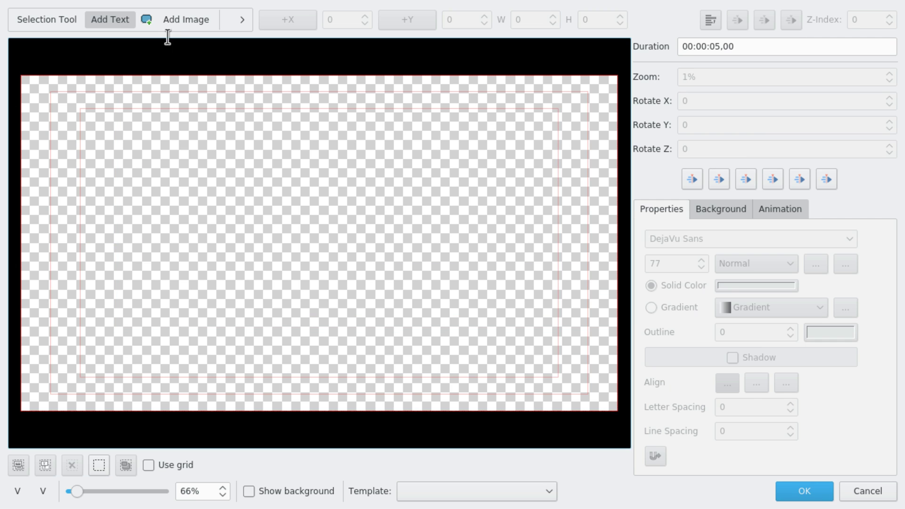
pyautogui.click(181, 19)
pyautogui.doubleClick(309, 140)
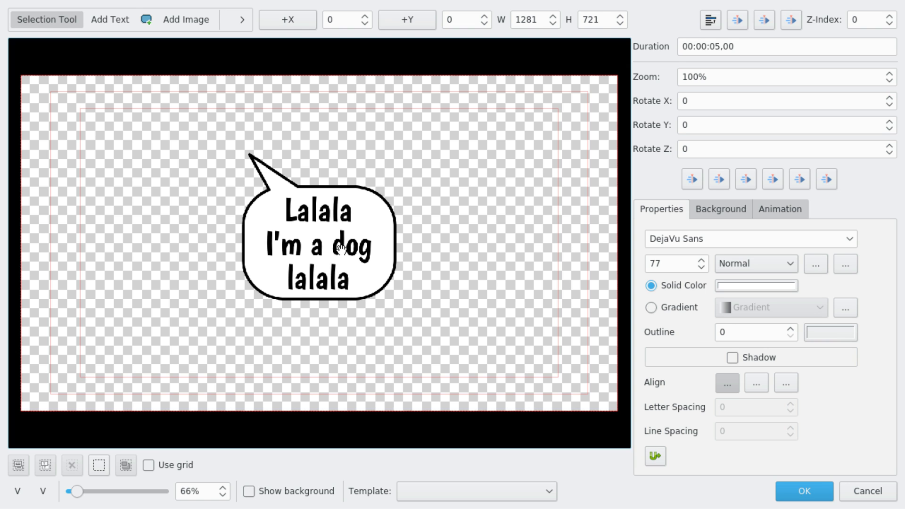
# Step: Show the dog video as background, place the bubble beside the head, and save the title
pyautogui.click(248, 490)
pyautogui.moveTo(290, 238); pyautogui.dragTo(421, 212)
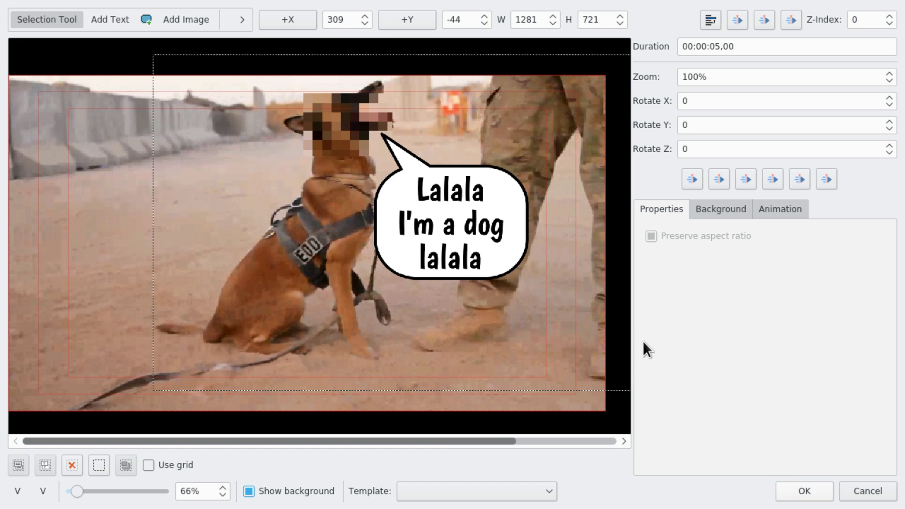
pyautogui.click(796, 493)
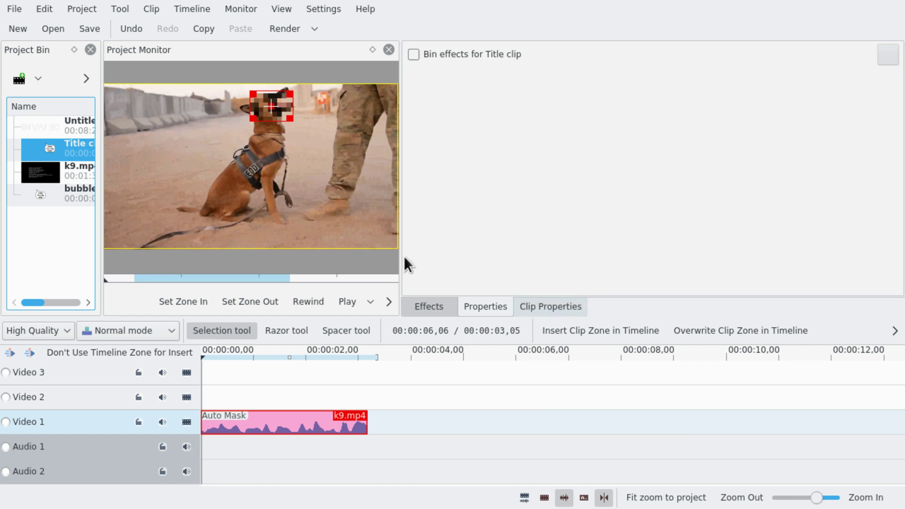
# Step: Place the title clip on Video 2 at the start, trimmed to end with k9.mp4
pyautogui.moveTo(72, 156); pyautogui.dragTo(219, 397)
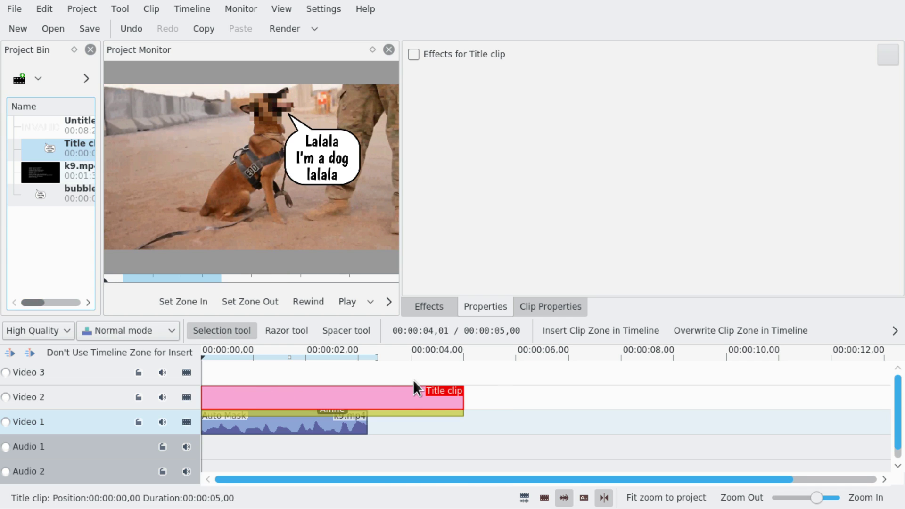
pyautogui.click(463, 394)
pyautogui.moveTo(459, 394); pyautogui.dragTo(367, 395)
# Step: Preview playback of the speech bubble over the dog footage
pyautogui.click(277, 352)
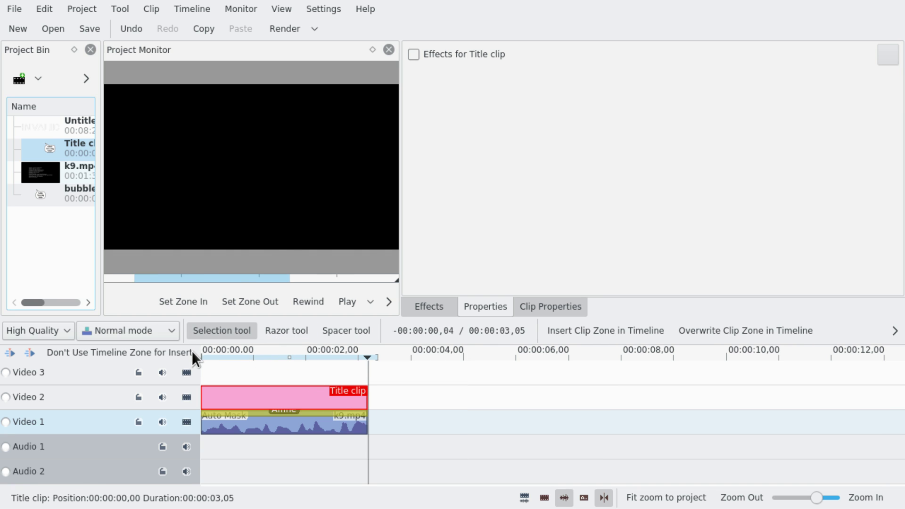
pyautogui.press('space')
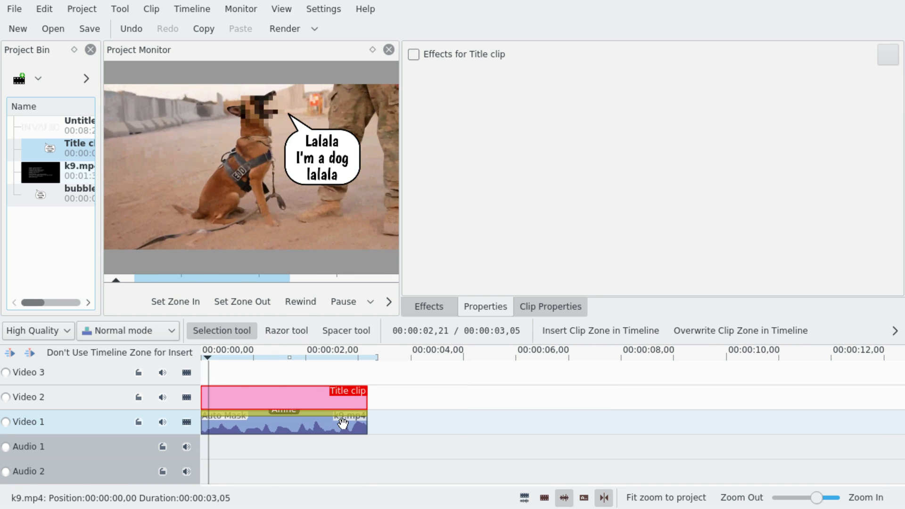
pyautogui.press('space')
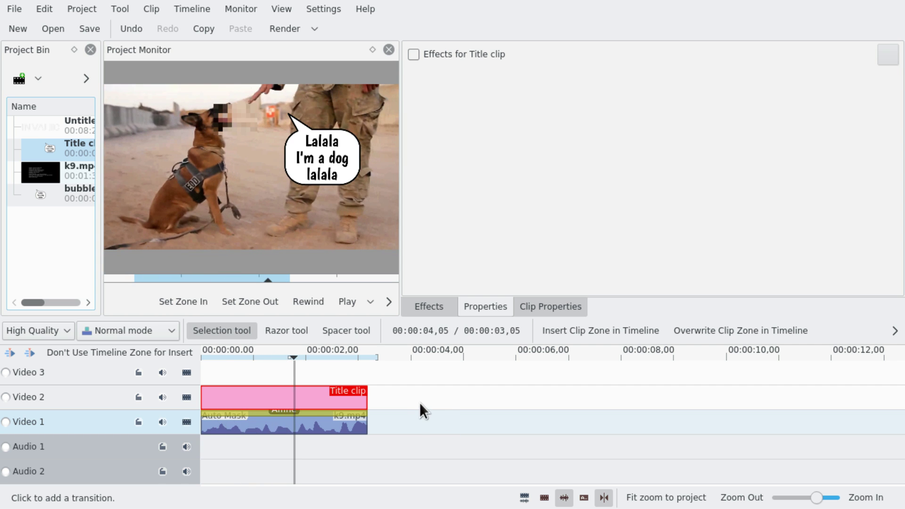
# Step: Check the dog clip's Auto Mask, then select the title clip's Affine effect at the timeline start
pyautogui.click(253, 415)
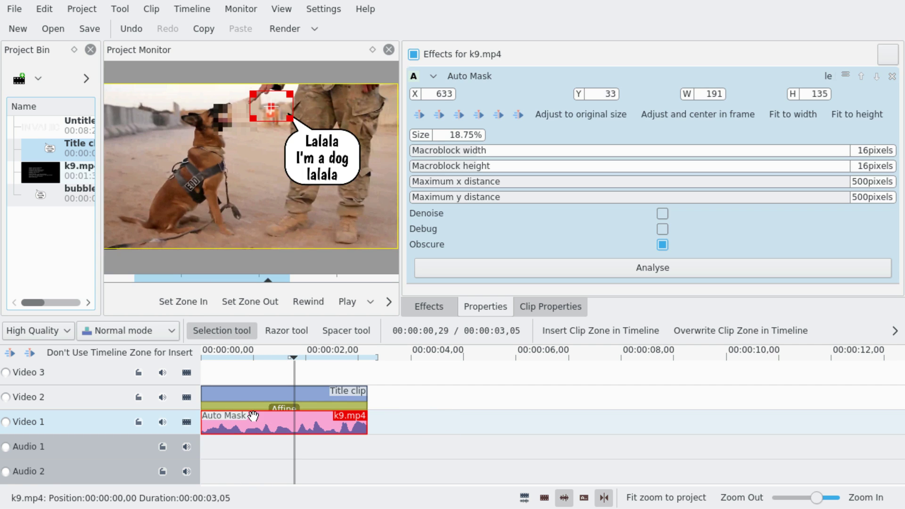
pyautogui.click(254, 406)
pyautogui.click(242, 429)
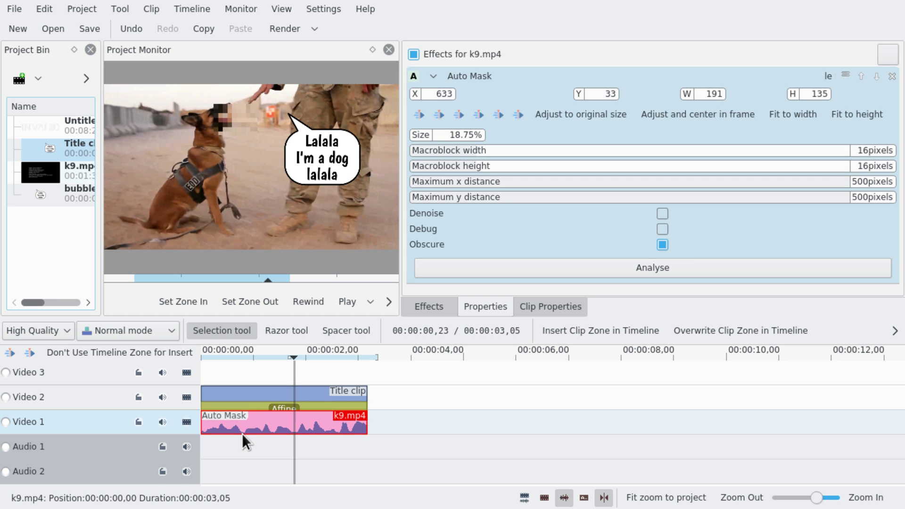
pyautogui.click(268, 407)
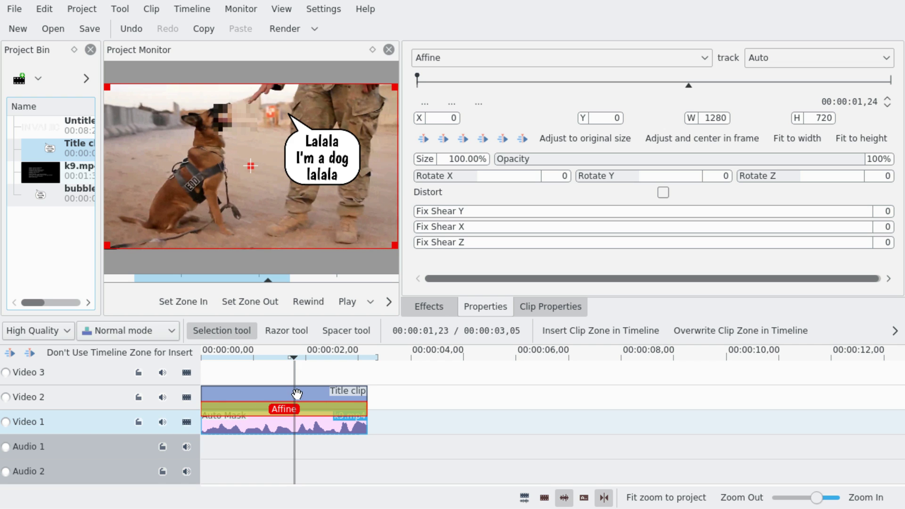
pyautogui.press('Home')
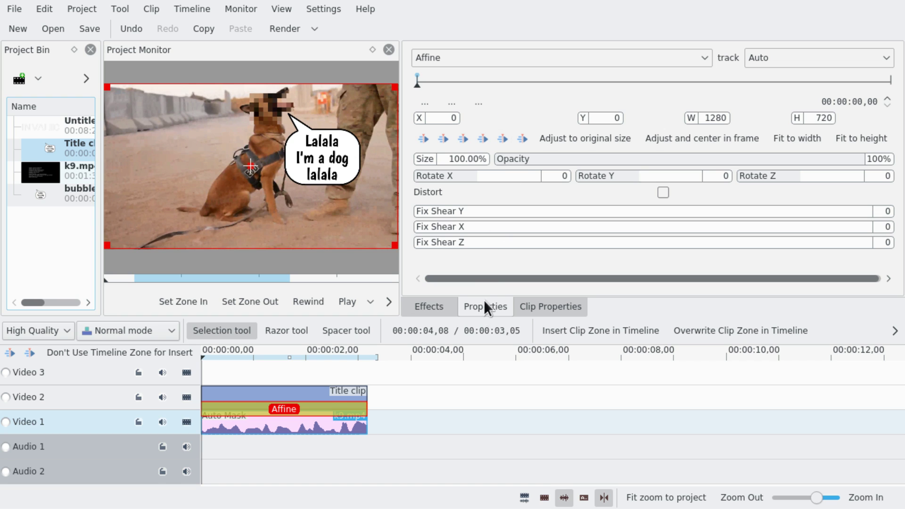
# Step: Import Affine keyframes from the clip's motion_vector_list data with no keyframe limit
pyautogui.click(504, 100)
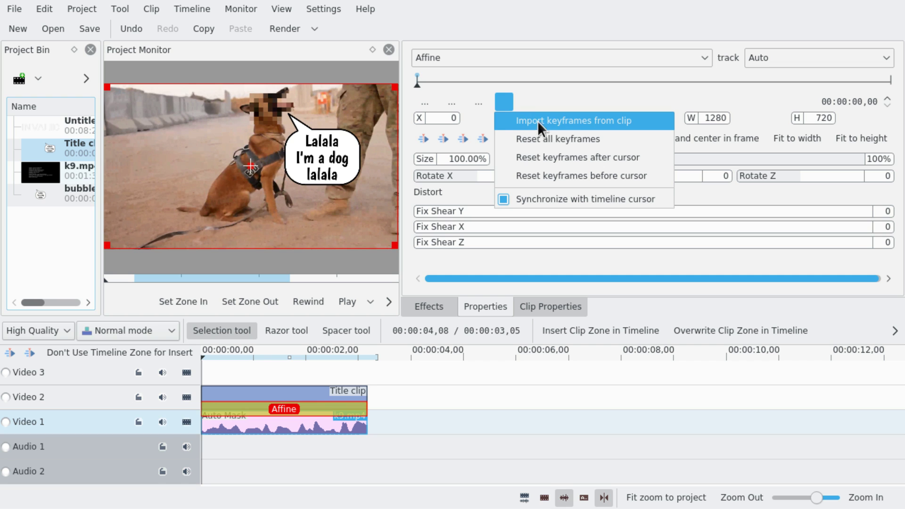
pyautogui.click(605, 121)
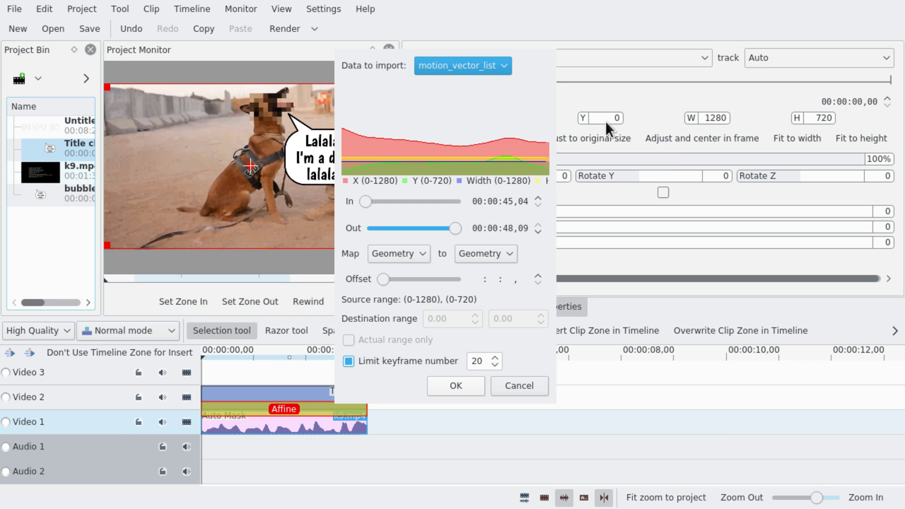
pyautogui.click(466, 66)
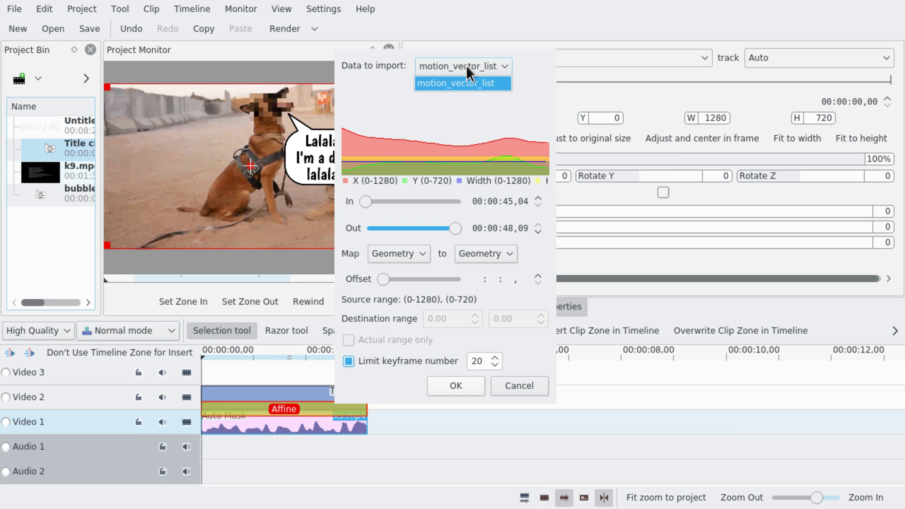
pyautogui.click(441, 62)
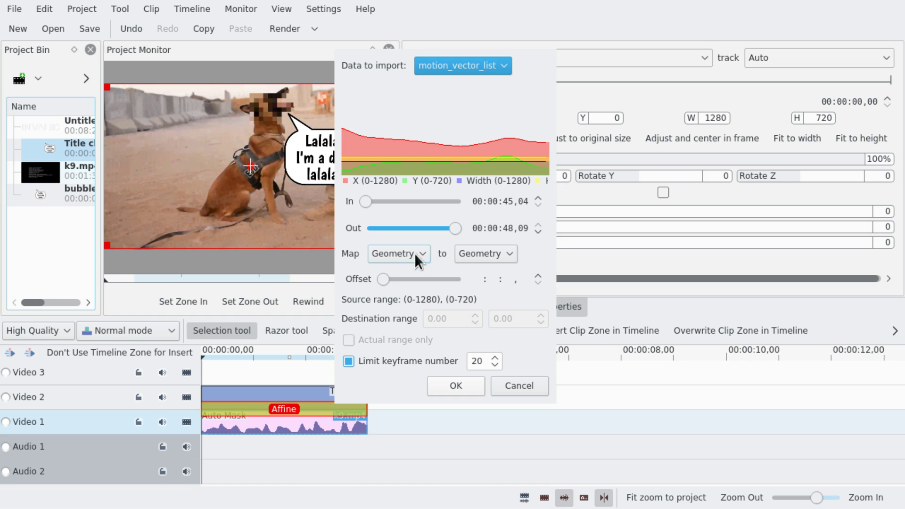
pyautogui.click(350, 362)
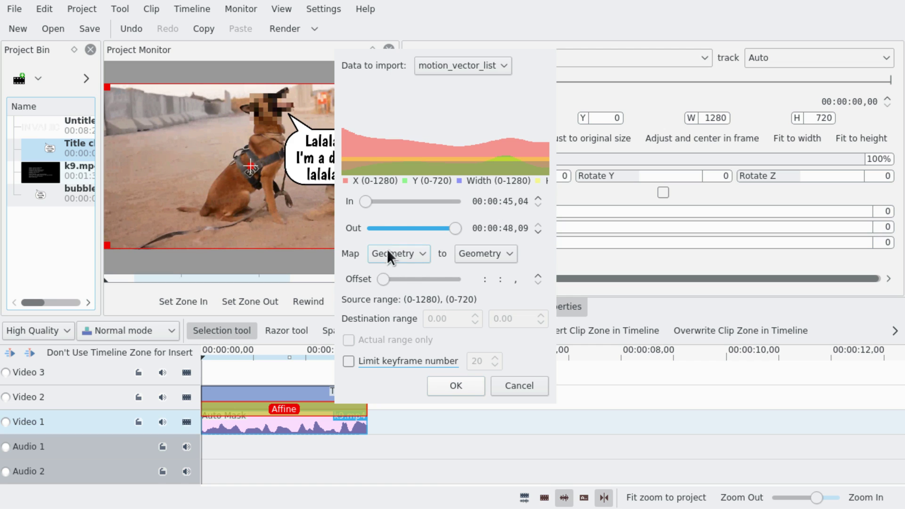
pyautogui.click(453, 385)
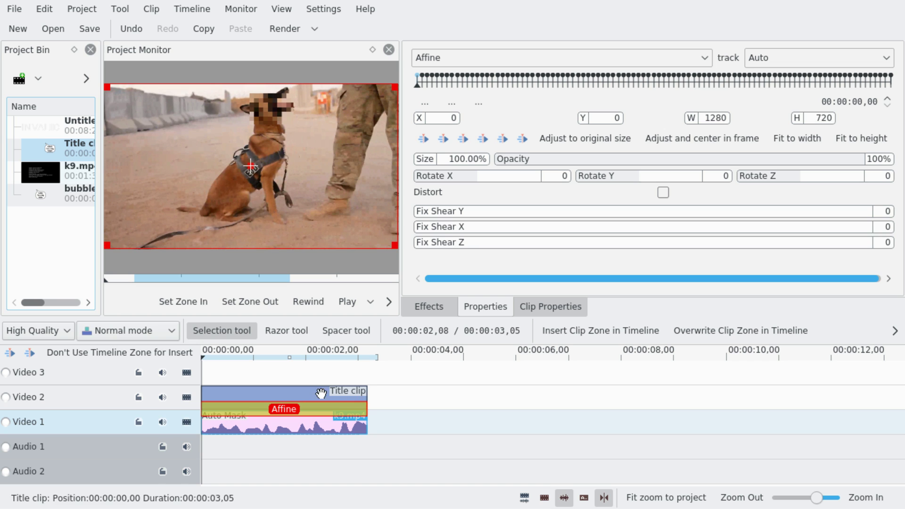
# Step: Edit the title clip, moving the speech bubble to the upper left beside the dog's head
pyautogui.moveTo(255, 370); pyautogui.dragTo(306, 364)
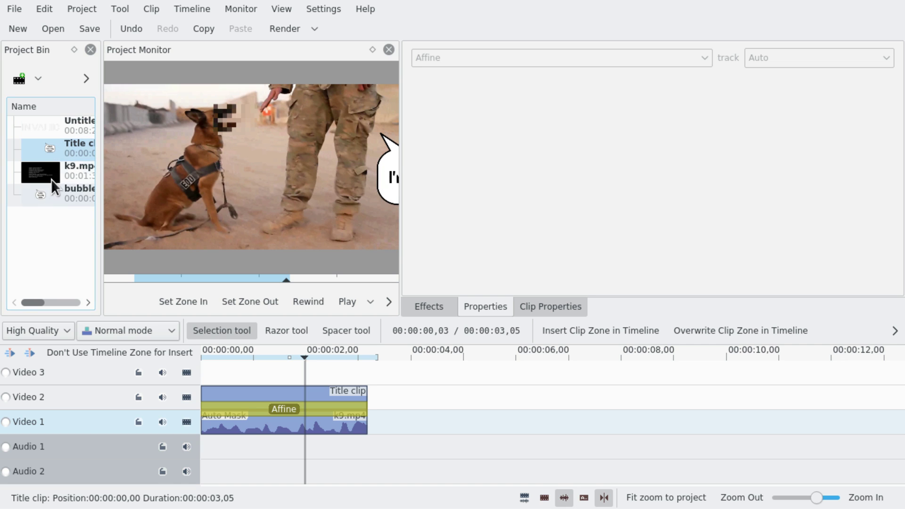
pyautogui.rightClick(61, 147)
pyautogui.click(109, 246)
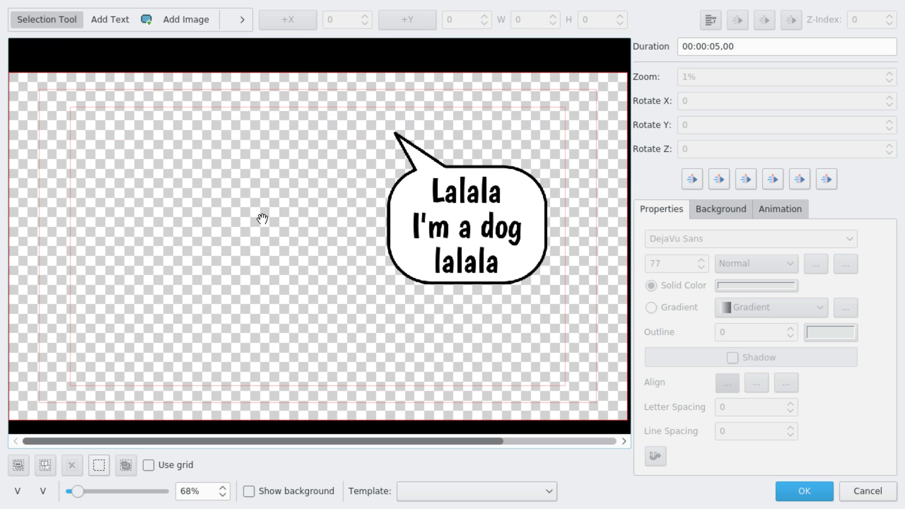
pyautogui.moveTo(462, 212); pyautogui.dragTo(187, 209)
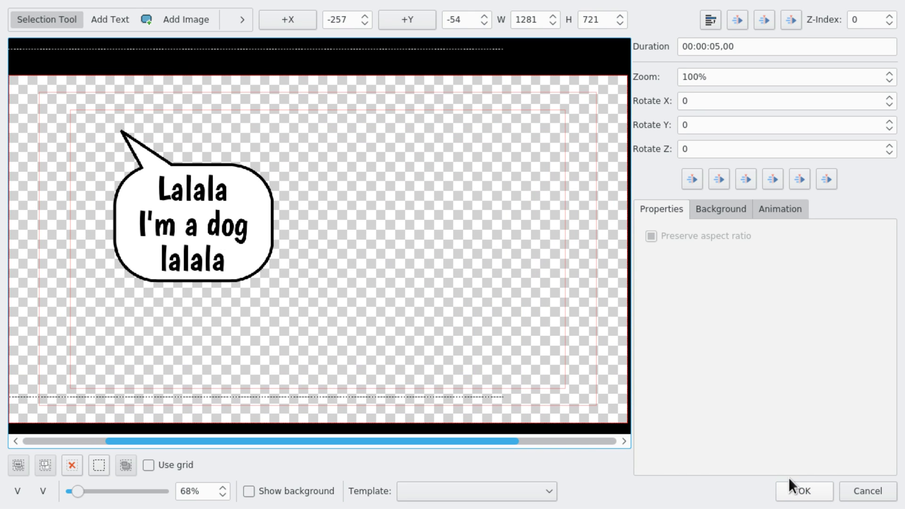
pyautogui.click(801, 490)
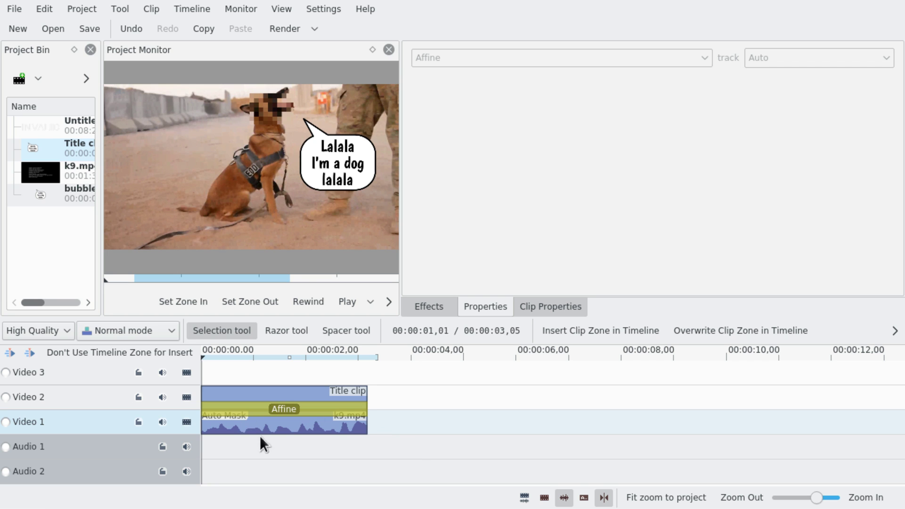
# Step: Turn off Obscure in k9.mp4's Auto Mask so the dog's head shows unpixelated
pyautogui.click(241, 427)
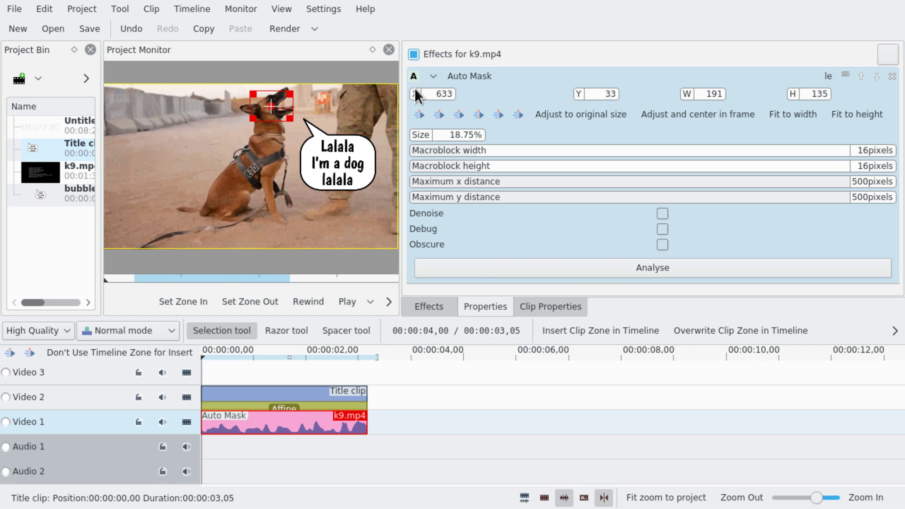
pyautogui.click(191, 370)
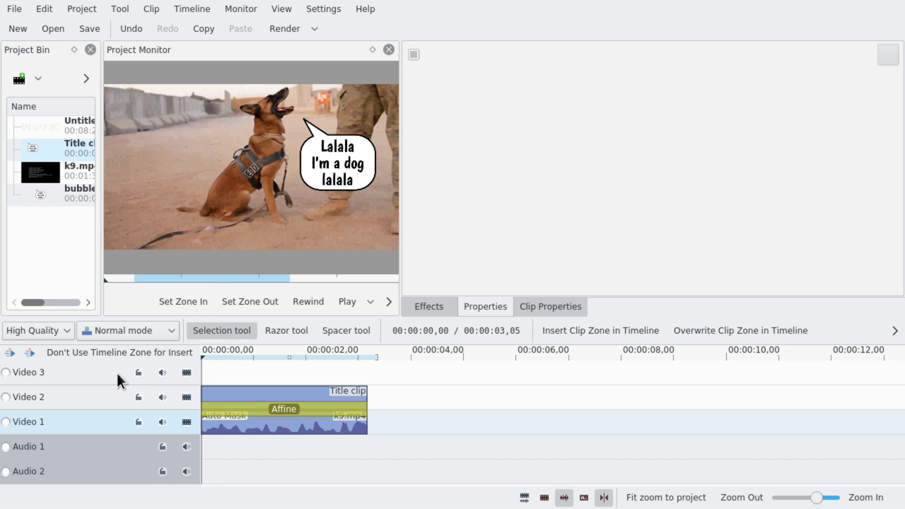
# Step: Play the edited video and widen the preview monitor for a larger view
pyautogui.press('space')
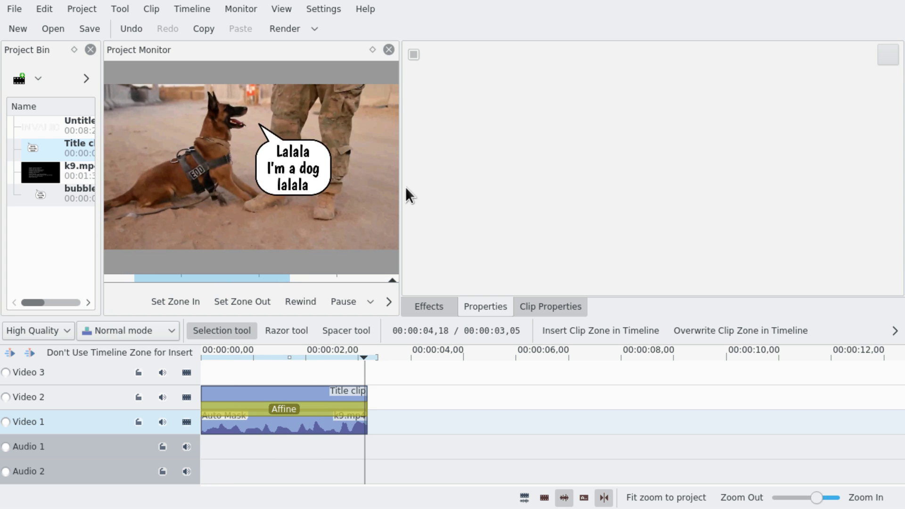
pyautogui.moveTo(400, 184); pyautogui.dragTo(594, 178)
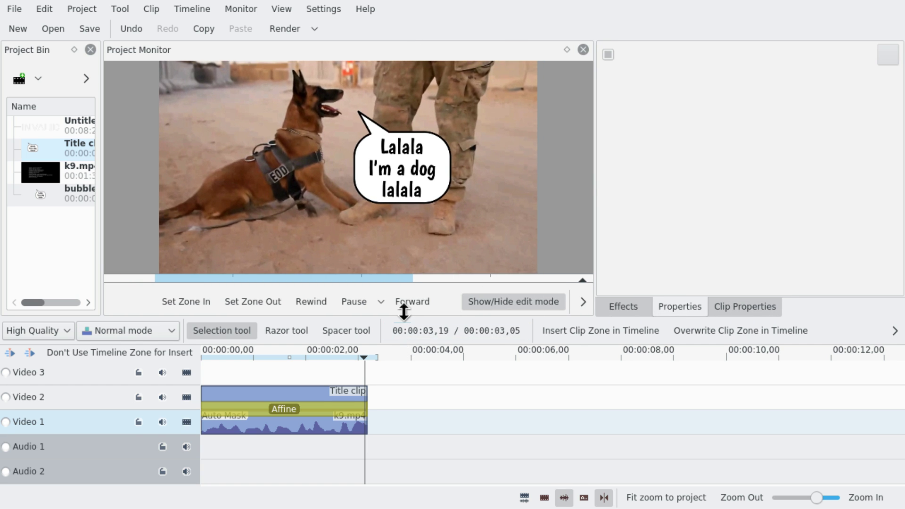
pyautogui.click(233, 373)
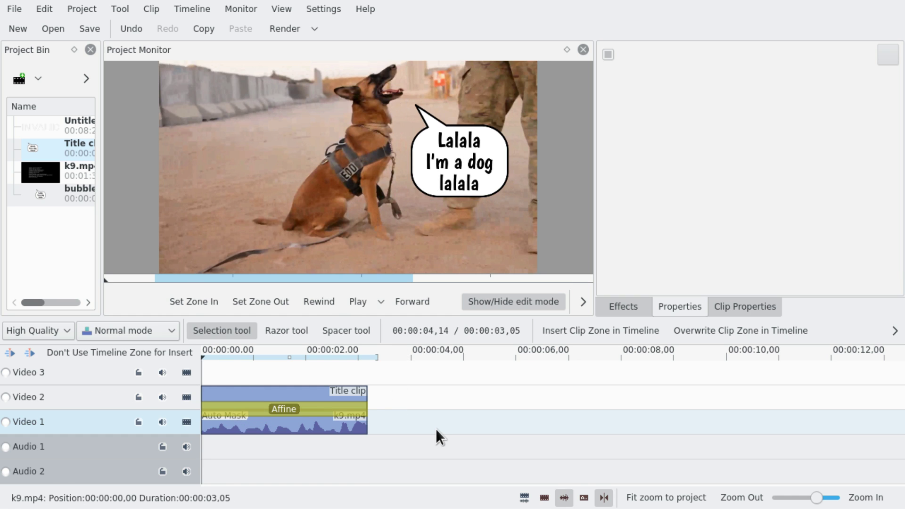
pyautogui.press('space')
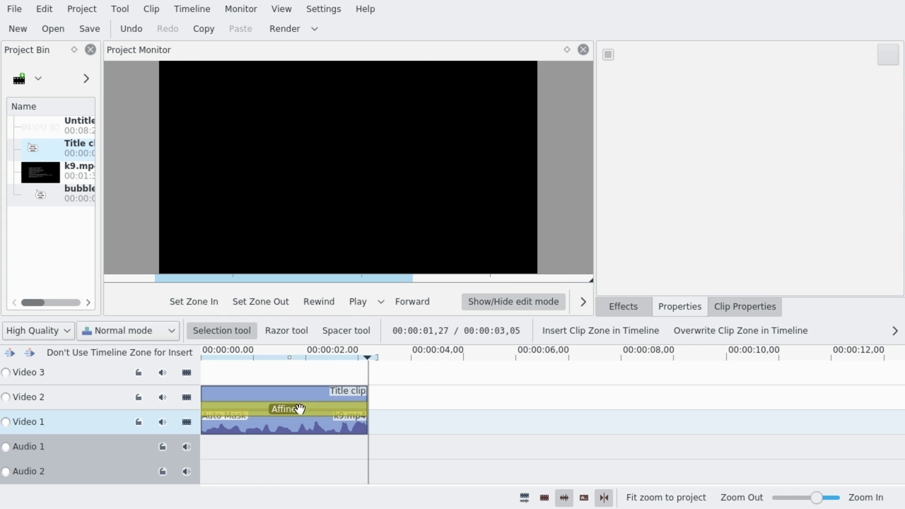
# Step: Scrub frames around 0.3–0.9 seconds to confirm the bubble follows the dog's head
pyautogui.click(248, 354)
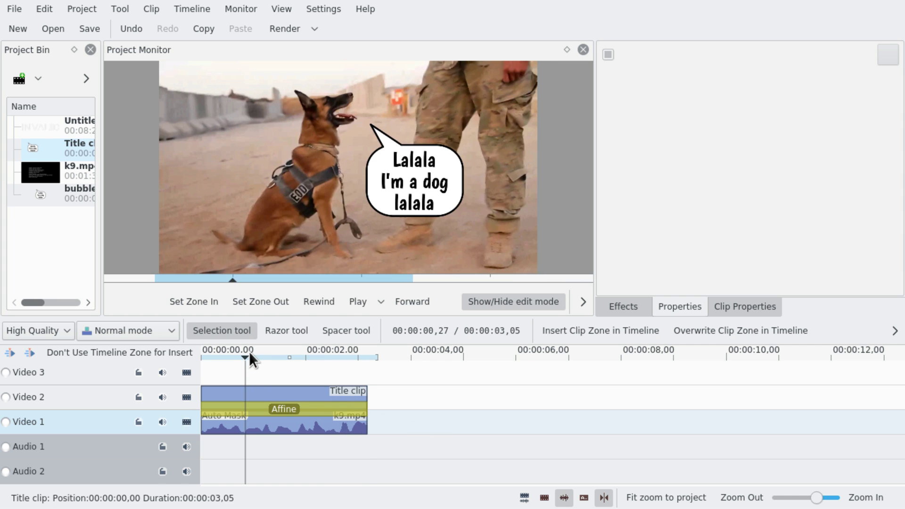
pyautogui.click(253, 351)
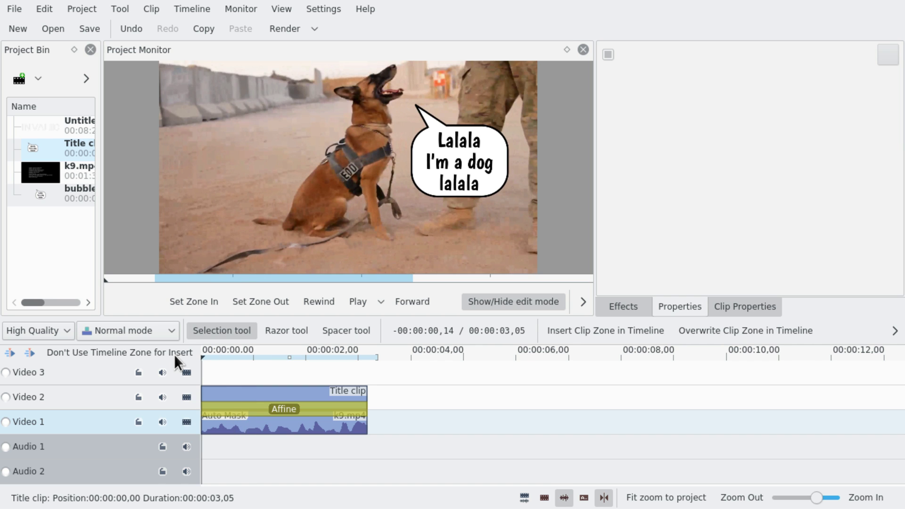
pyautogui.click(208, 352)
pyautogui.click(237, 352)
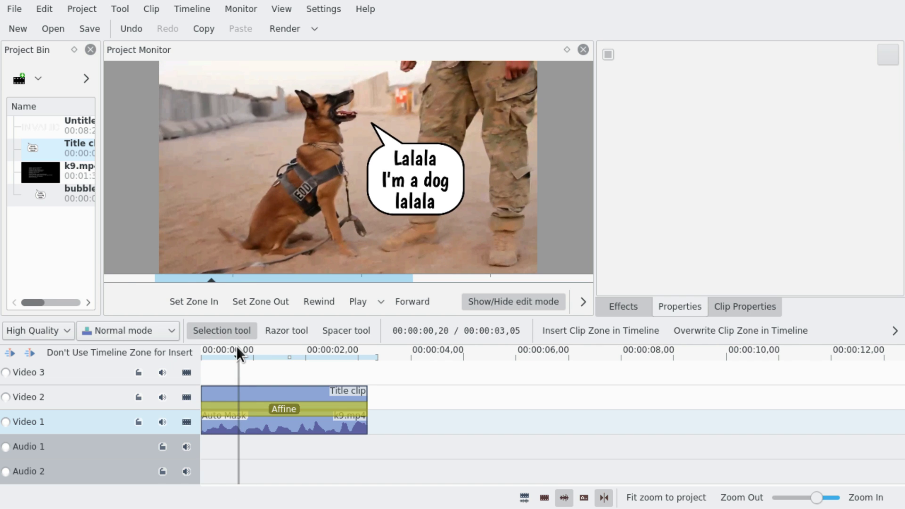
pyautogui.moveTo(236, 349); pyautogui.dragTo(177, 352)
pyautogui.press('space')
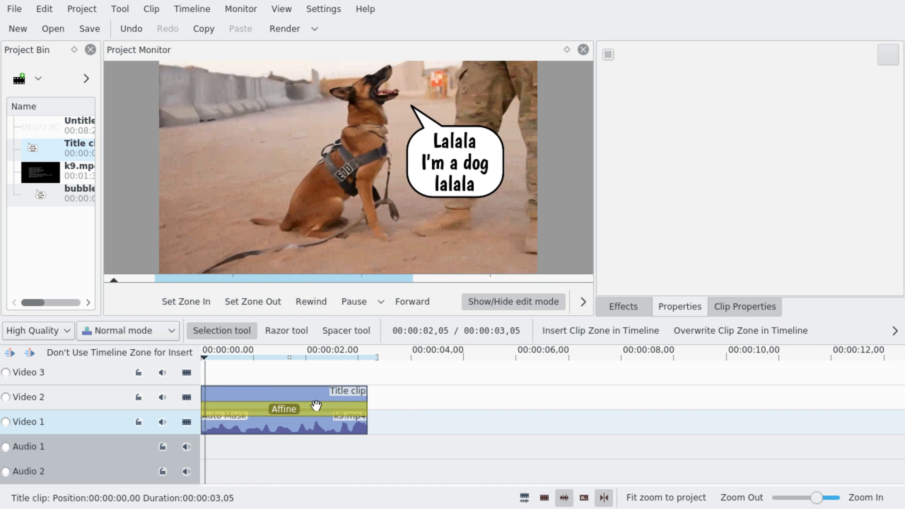